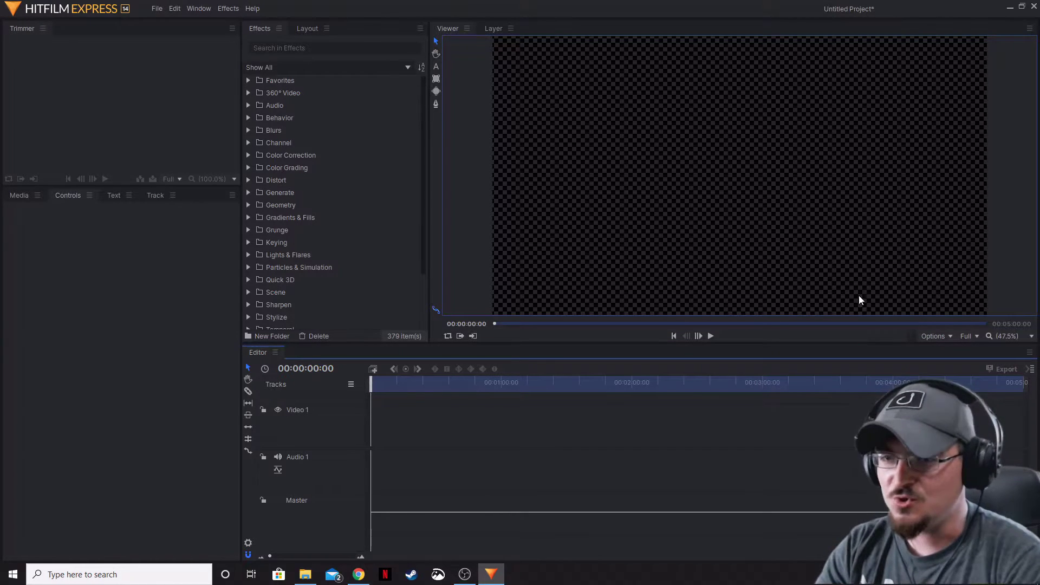
Switch to the FootageCrate site and bring up the VFX & Media Elements menu
{"action": "left_click", "coordinate": [359, 574]}
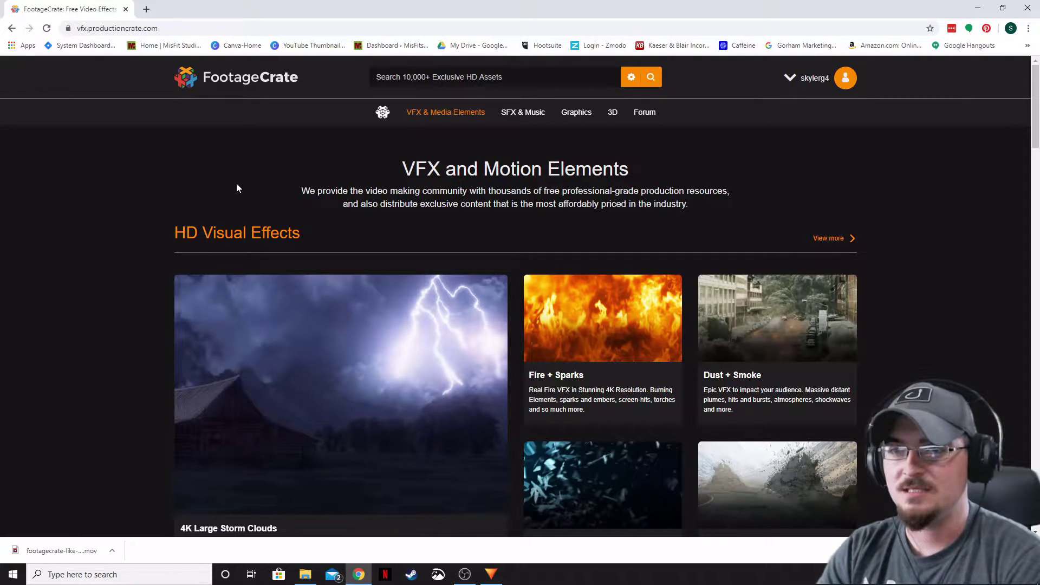
{"action": "mouse_move", "coordinate": [443, 118]}
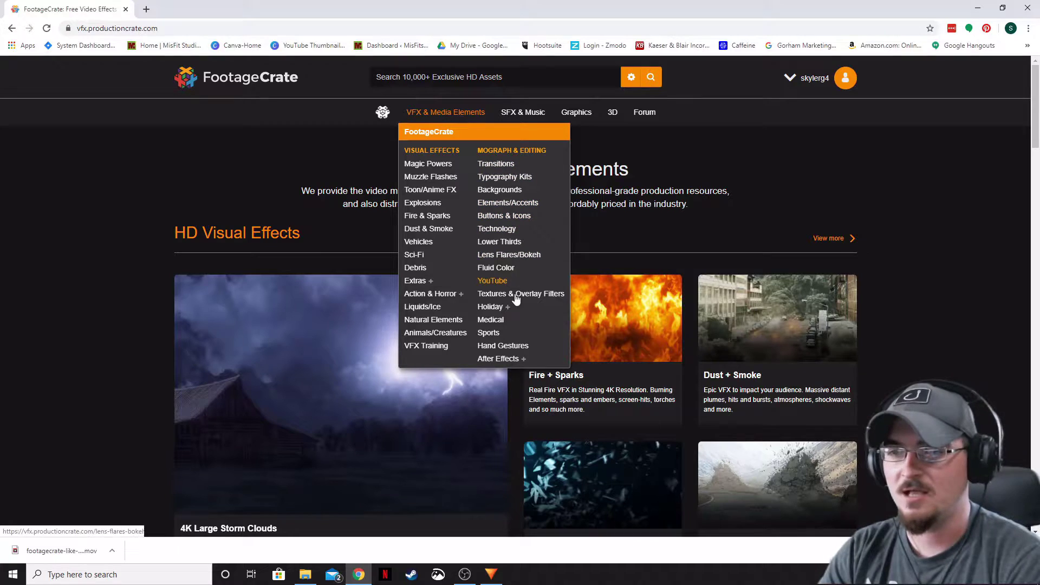
Open the Like Subscribe Notify 2 clip from Buttons & Icons > Modern Social Media
{"action": "left_click", "coordinate": [503, 218]}
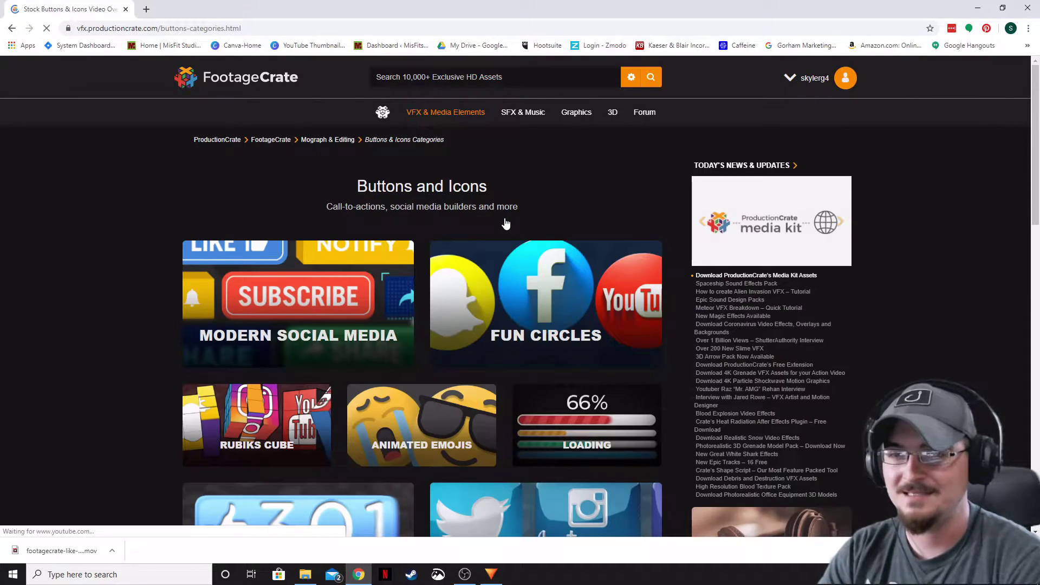
{"action": "left_click", "coordinate": [322, 307]}
{"action": "mouse_move", "coordinate": [352, 277]}
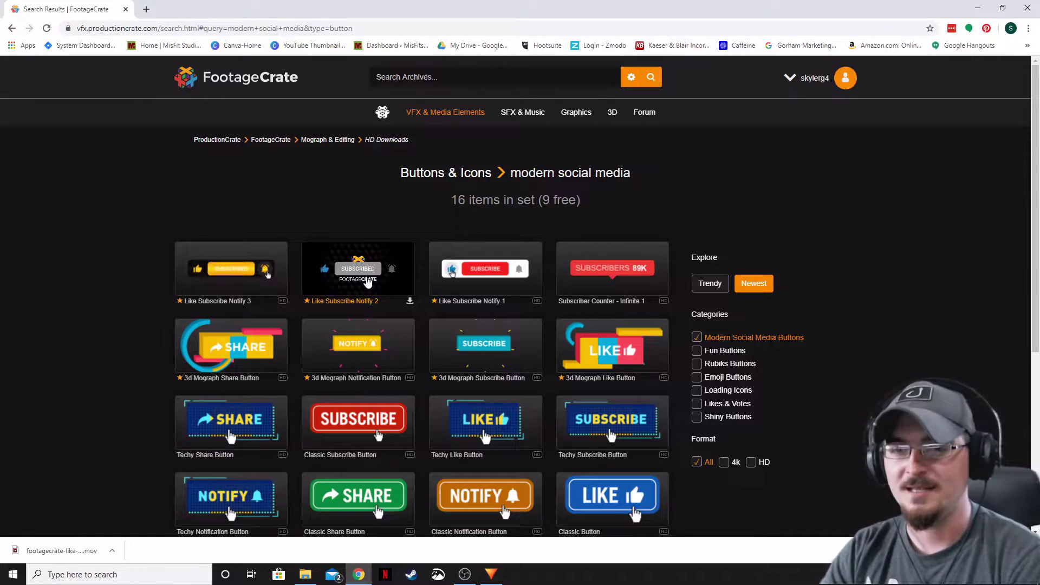
{"action": "left_click", "coordinate": [354, 280]}
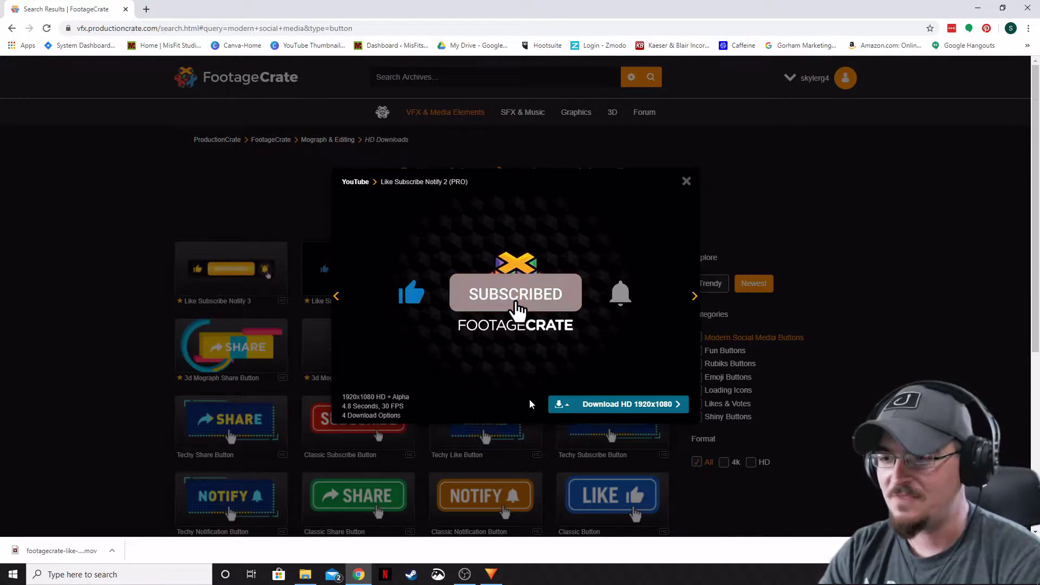
Download the clip as an MP4, close the preview, and return to HitFilm
{"action": "left_click", "coordinate": [559, 405]}
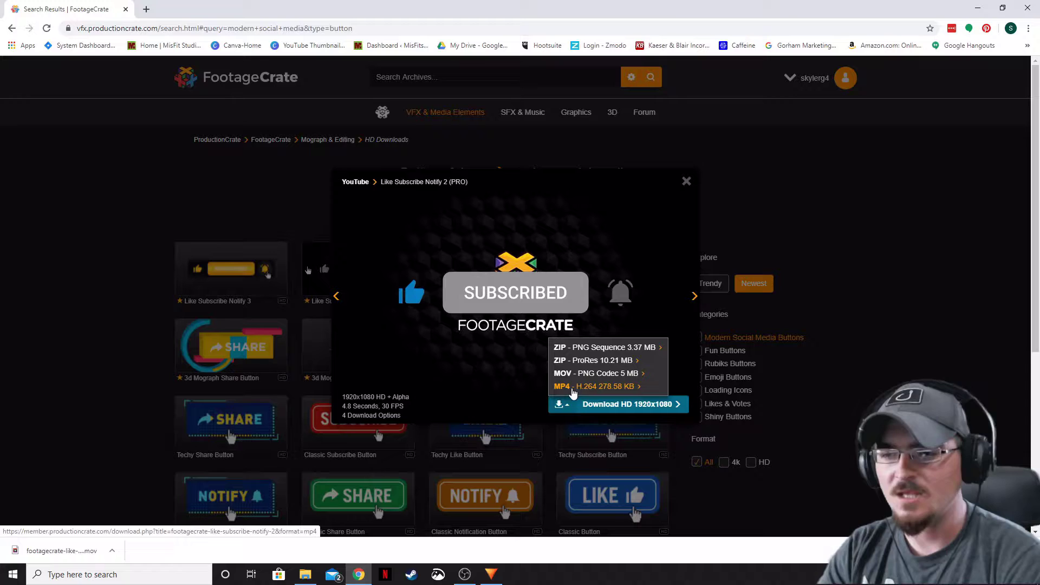
{"action": "left_click", "coordinate": [573, 388]}
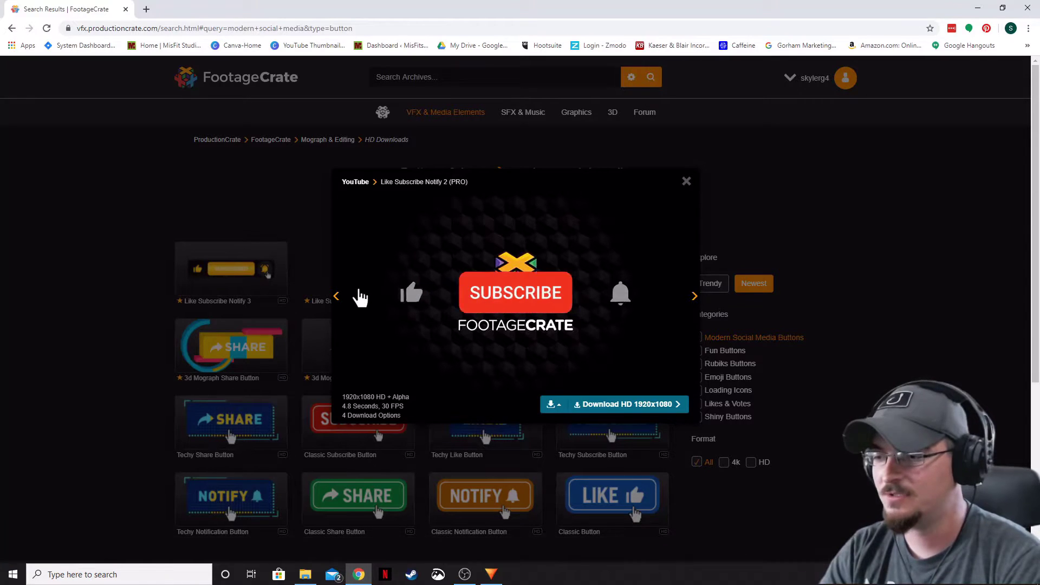
{"action": "left_click", "coordinate": [889, 216]}
{"action": "left_click", "coordinate": [492, 574]}
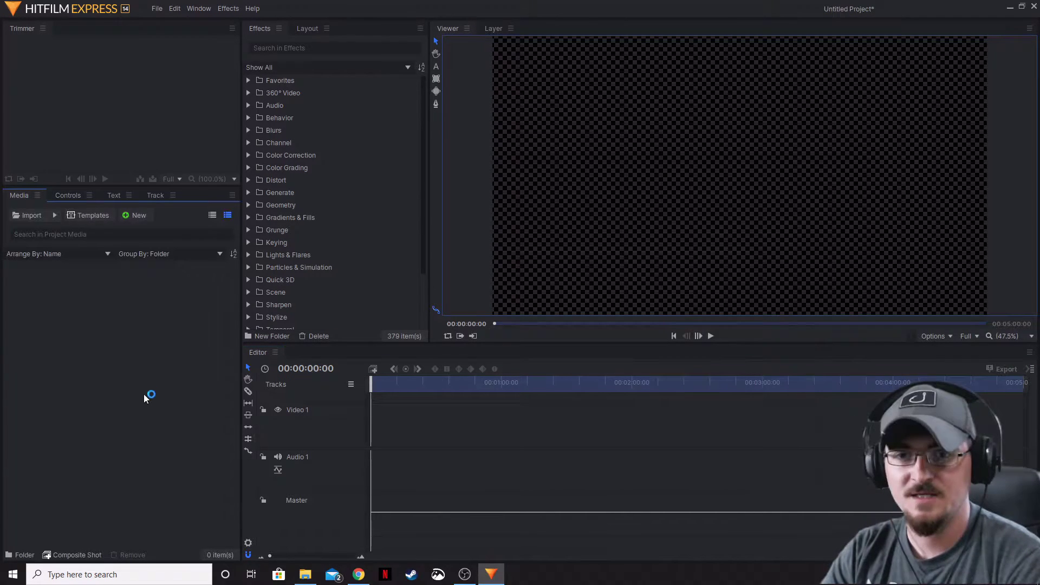
Drag footagecrate-like-subscribe-notify-2-full.mp4 from Downloads into HitFilm's Media panel
{"action": "left_click", "coordinate": [305, 574]}
{"action": "left_click_drag", "start_coordinate": [397, 225], "coordinate": [127, 365]}
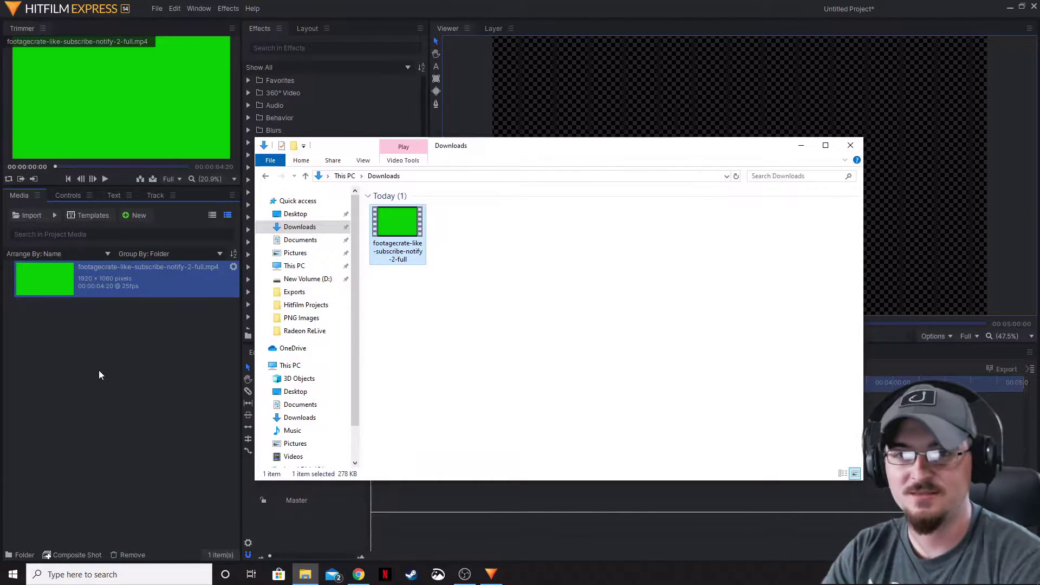
{"action": "left_click", "coordinate": [850, 145]}
{"action": "left_click", "coordinate": [160, 403]}
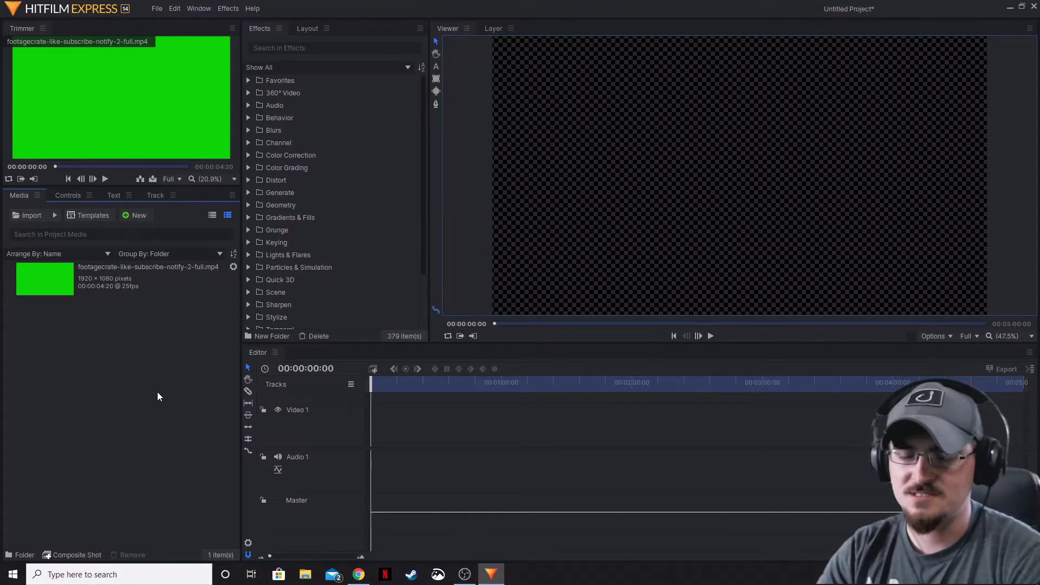
Create a new composite shot named SUBSCRIBE
{"action": "left_click", "coordinate": [139, 215]}
{"action": "left_click", "coordinate": [146, 230]}
{"action": "left_click", "coordinate": [547, 139]}
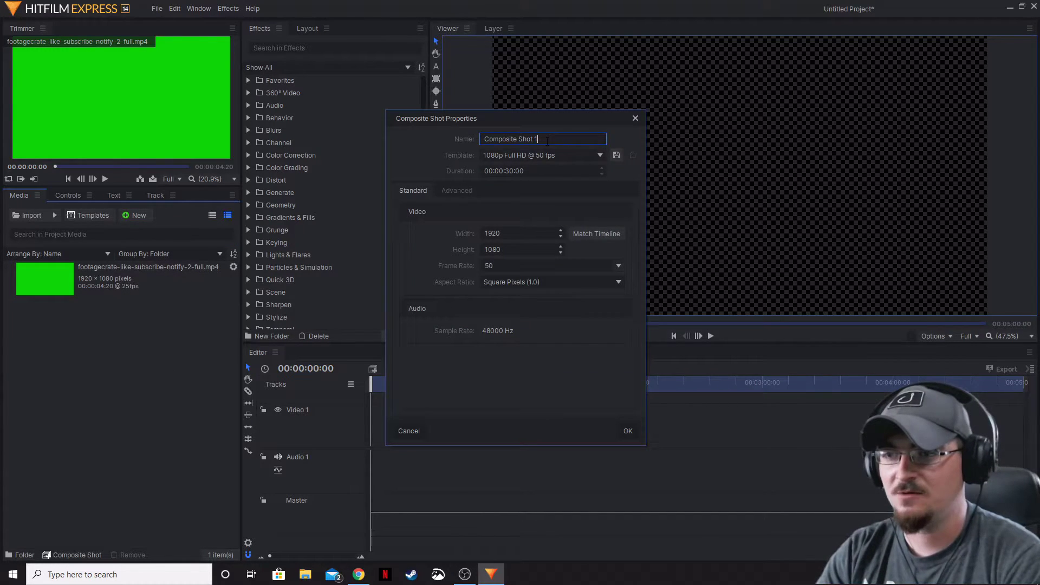
{"action": "left_click_drag", "start_coordinate": [547, 140], "coordinate": [482, 140]}
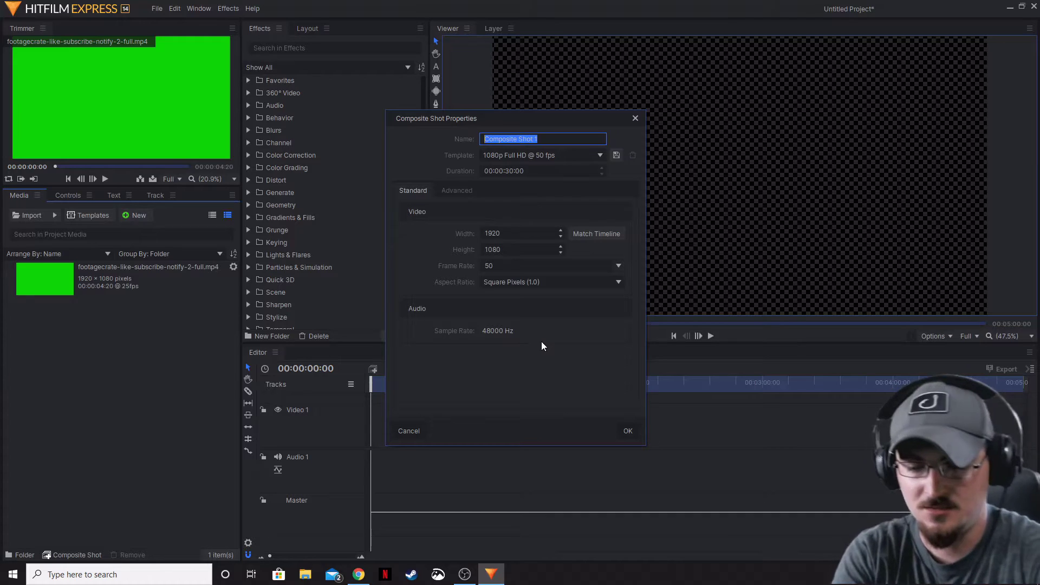
{"action": "type", "text": "SUBSCRI"}
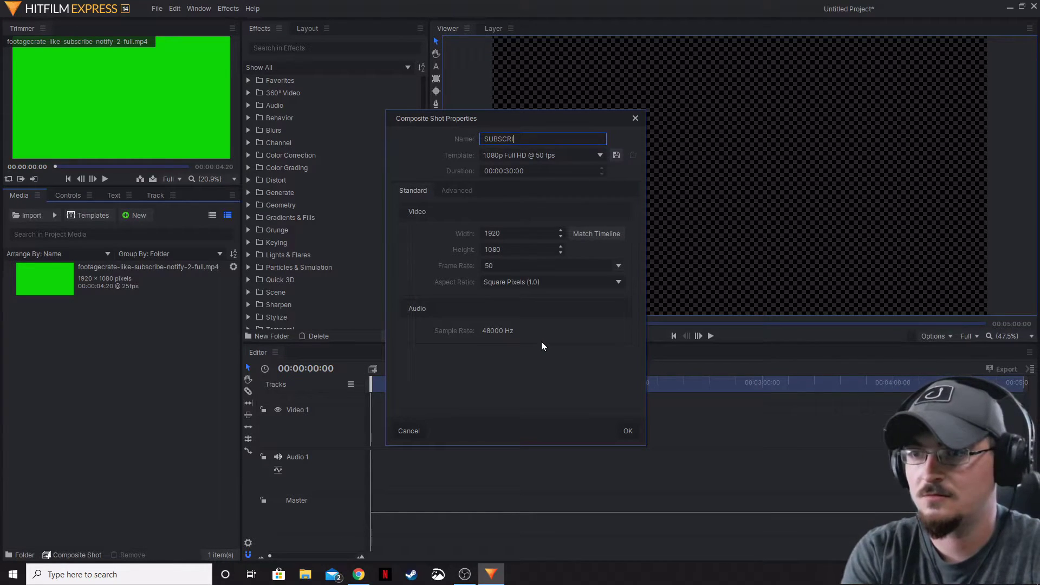
{"action": "type", "text": "BE"}
{"action": "key", "text": "Return"}
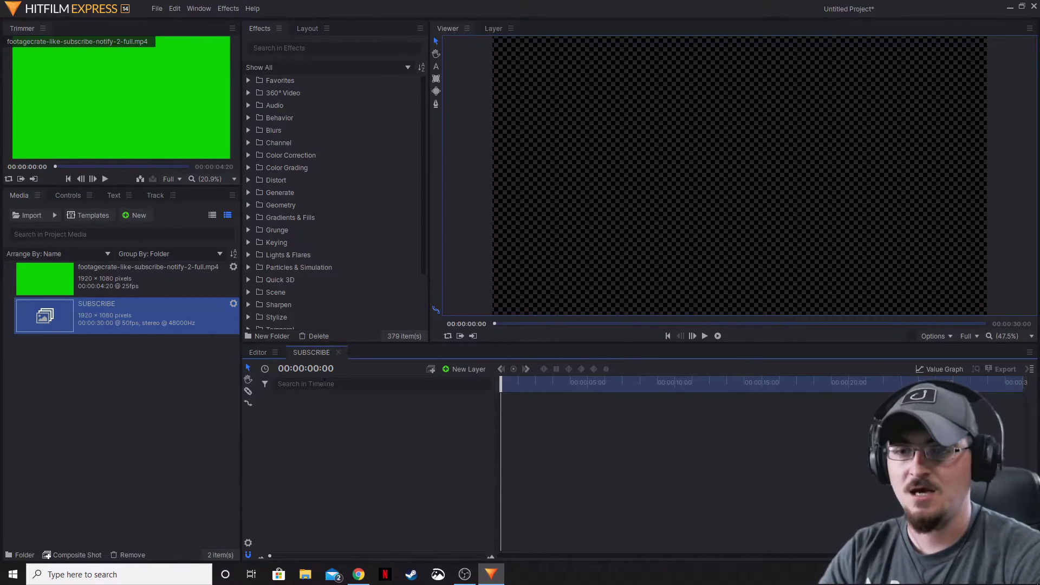
Place the green-screen clip in the SUBSCRIBE timeline and scrub through the button animation
{"action": "left_click_drag", "start_coordinate": [141, 279], "coordinate": [355, 401]}
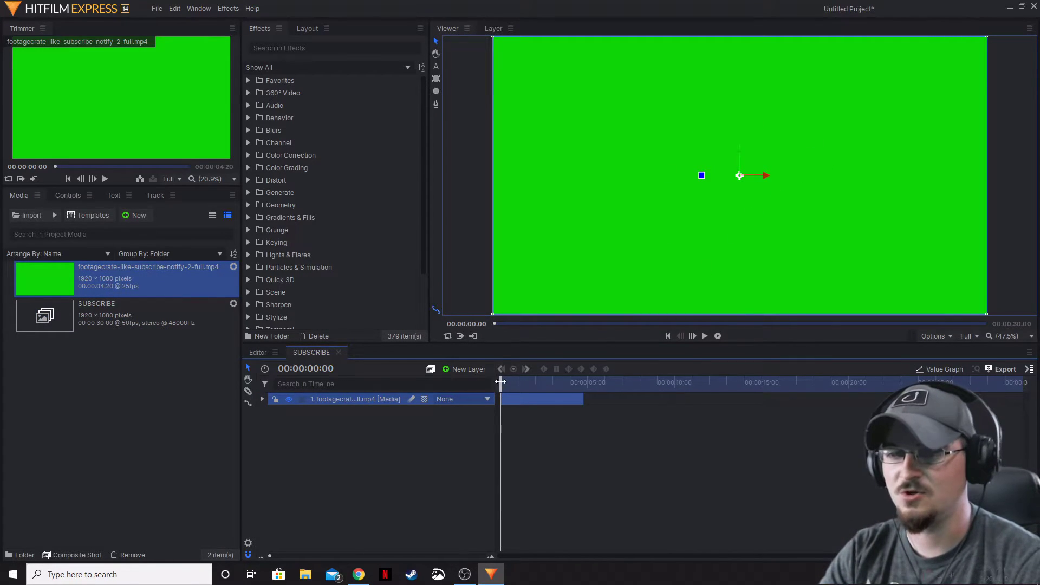
{"action": "mouse_move", "coordinate": [535, 382]}
{"action": "left_mouse_down"}
{"action": "mouse_move", "coordinate": [572, 382]}
{"action": "mouse_move", "coordinate": [530, 381]}
{"action": "left_mouse_up"}
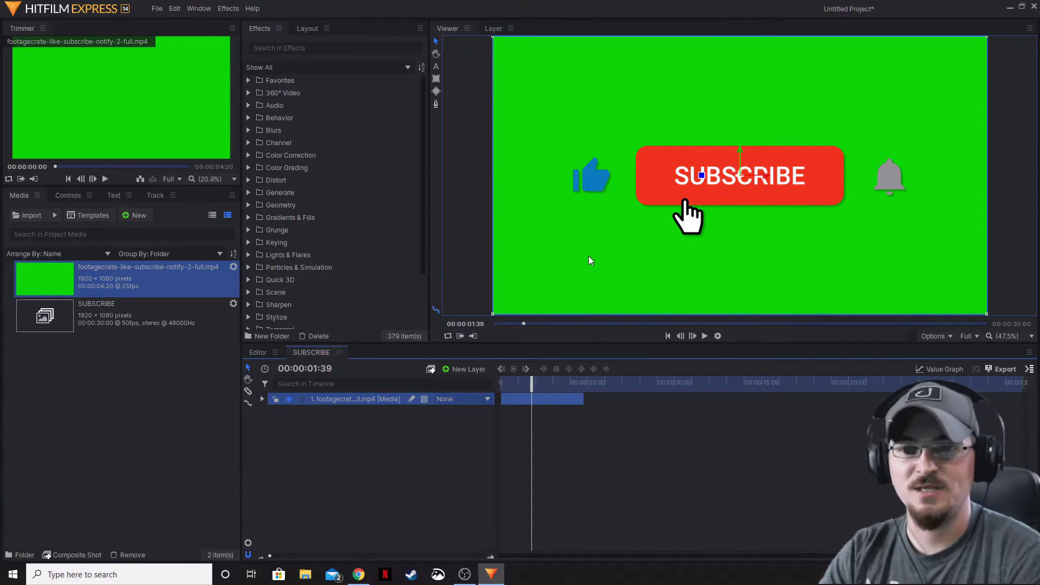
{"action": "left_click_drag", "start_coordinate": [534, 385], "coordinate": [501, 427]}
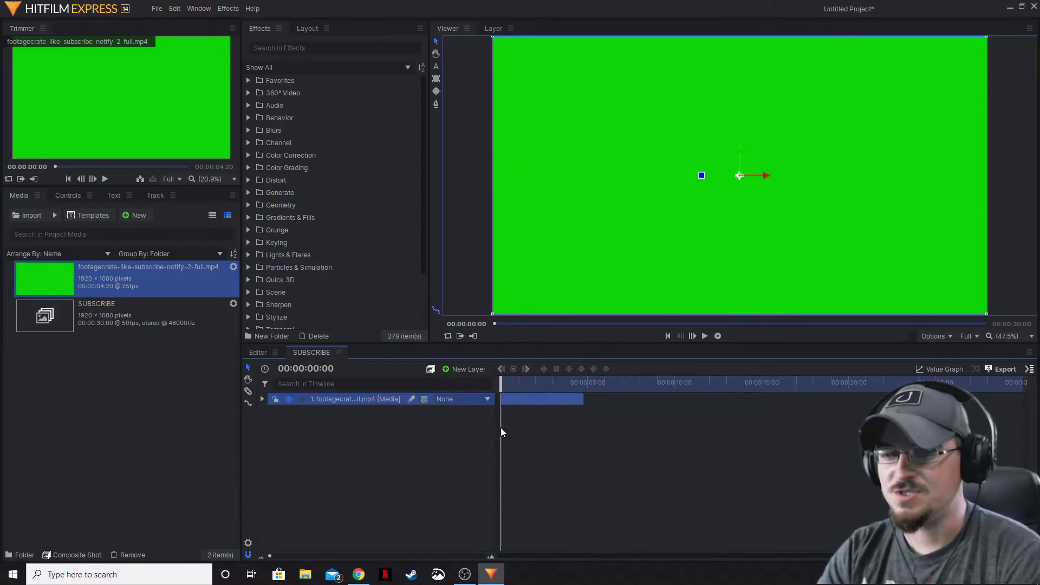
At 00:00:01:22, apply Keying > Color Difference Key to the clip layer
{"action": "left_click", "coordinate": [525, 382]}
{"action": "scroll", "coordinate": [299, 242], "scroll_direction": "down", "scroll_amount": 3}
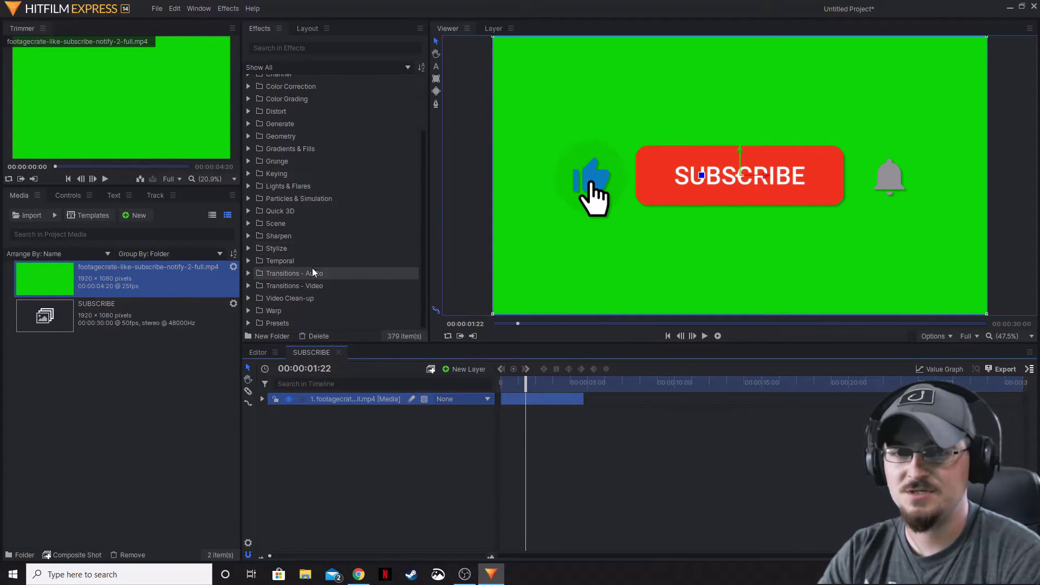
{"action": "left_click", "coordinate": [249, 174]}
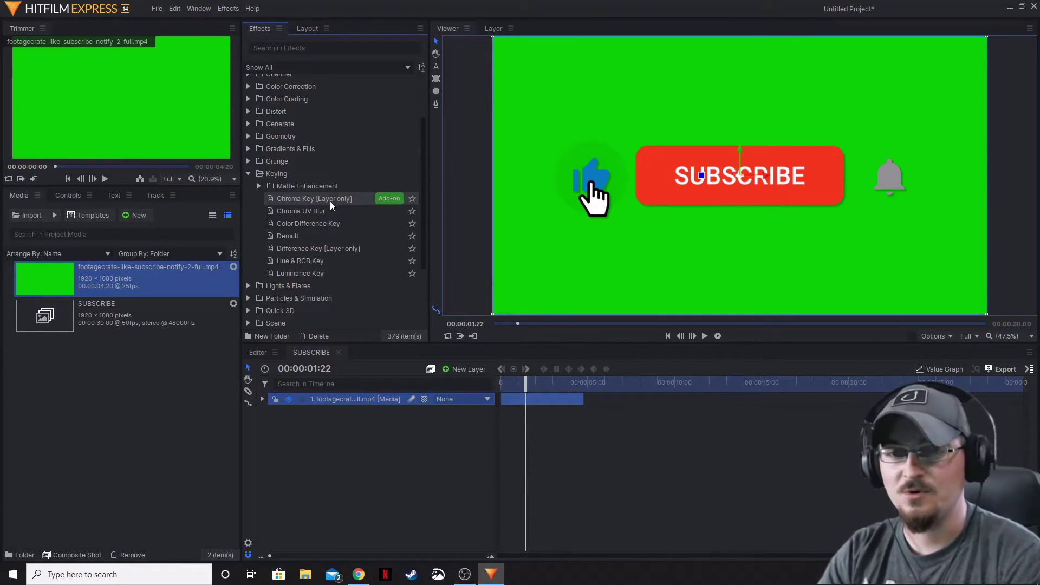
{"action": "left_click_drag", "start_coordinate": [325, 224], "coordinate": [357, 402]}
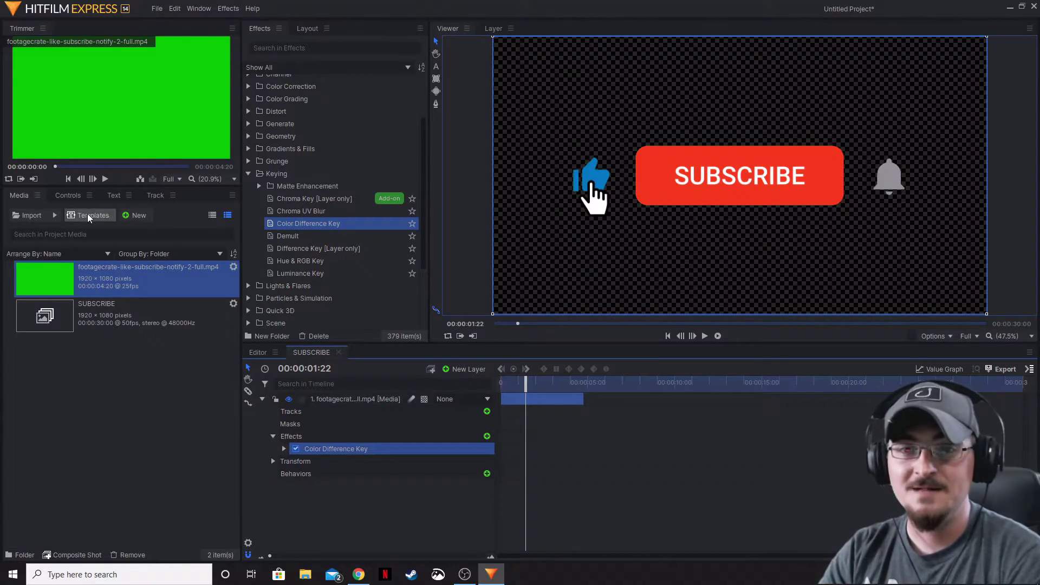
Keep Green as the Color Difference Key screen colour, rewind, and show the Media list
{"action": "left_click", "coordinate": [75, 198]}
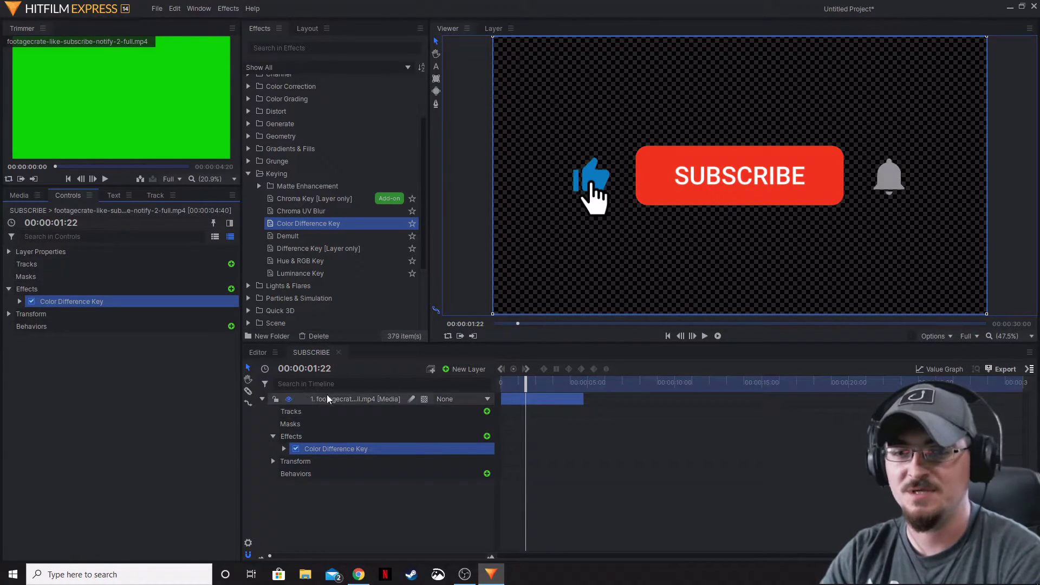
{"action": "left_click", "coordinate": [19, 301]}
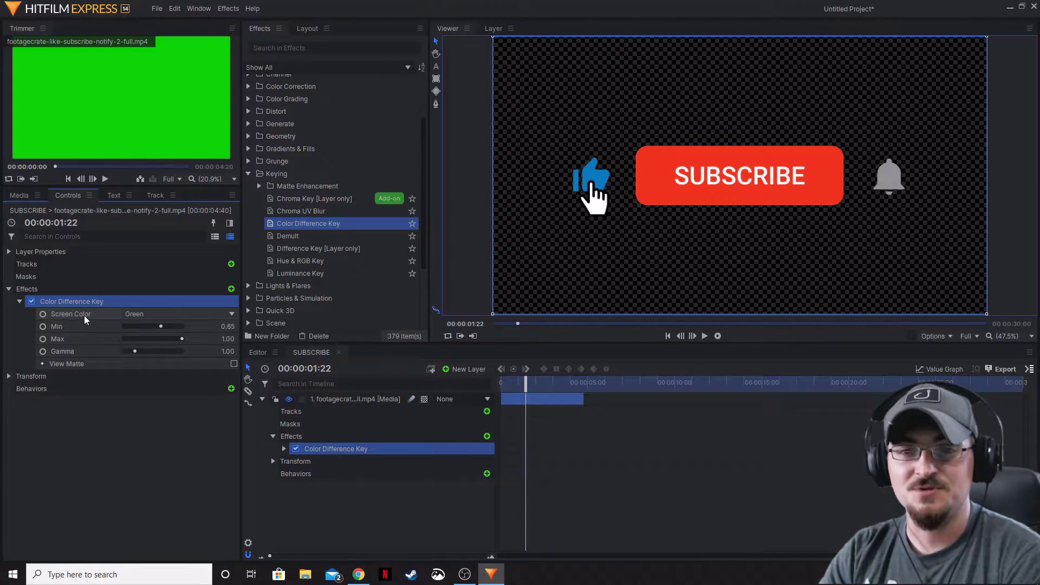
{"action": "left_click", "coordinate": [195, 315]}
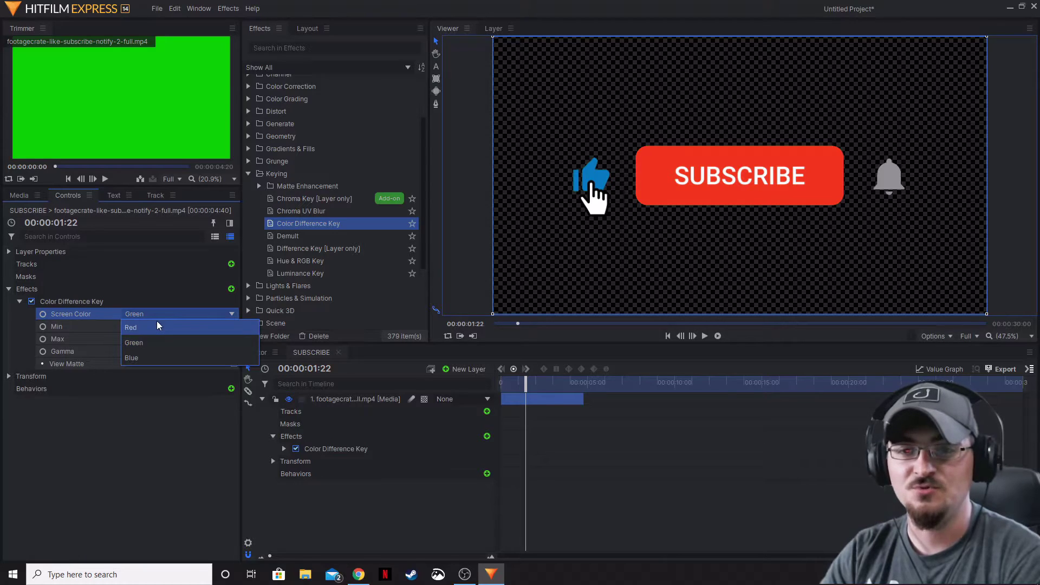
{"action": "left_click", "coordinate": [159, 433]}
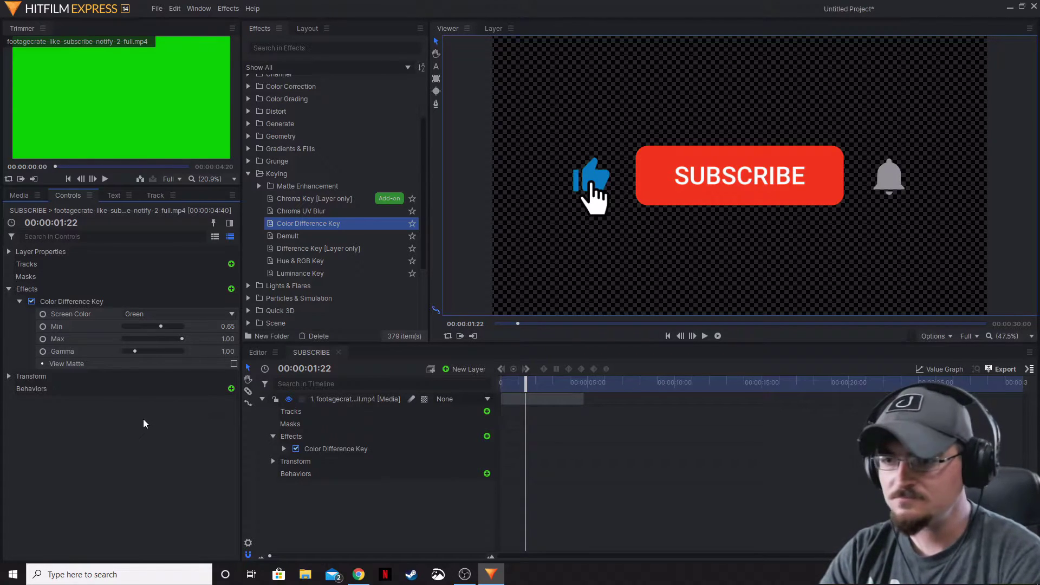
{"action": "mouse_move", "coordinate": [525, 384]}
{"action": "left_mouse_down"}
{"action": "mouse_move", "coordinate": [499, 385]}
{"action": "mouse_move", "coordinate": [522, 385]}
{"action": "left_mouse_up"}
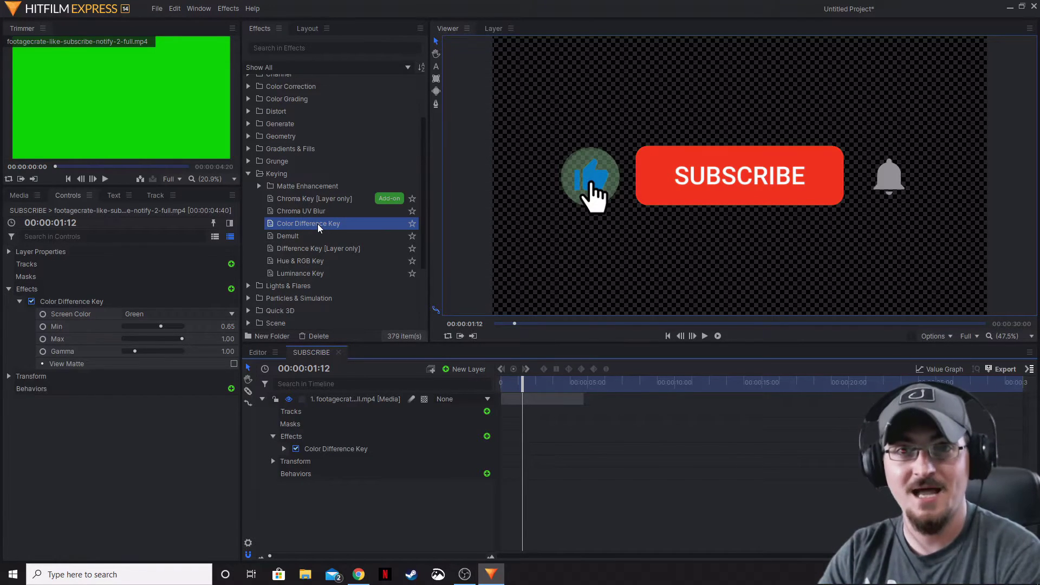
{"action": "left_click", "coordinate": [19, 196]}
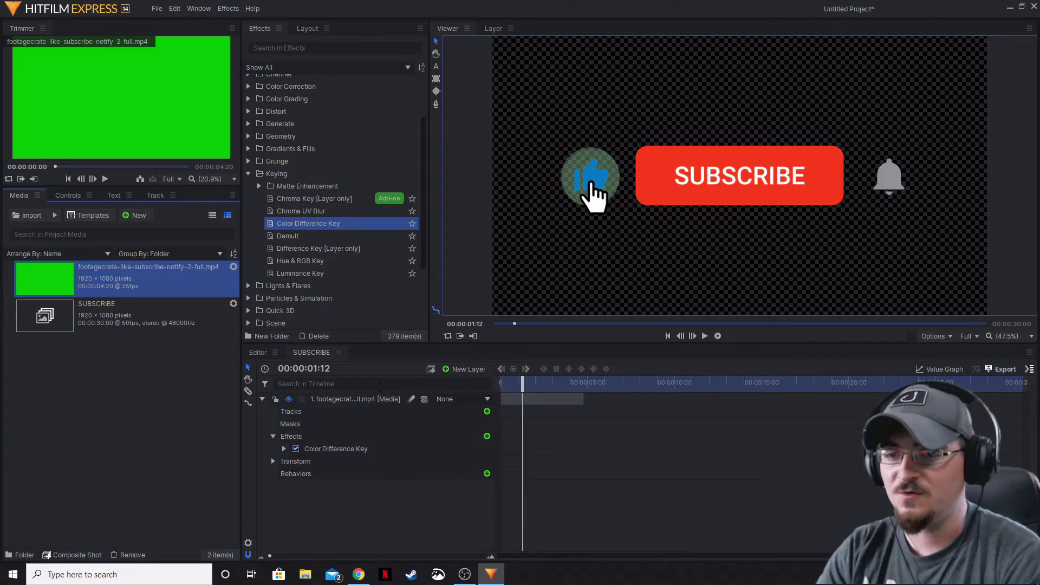
Add the SUBSCRIBE composition to the export queue
{"action": "left_click", "coordinate": [369, 401]}
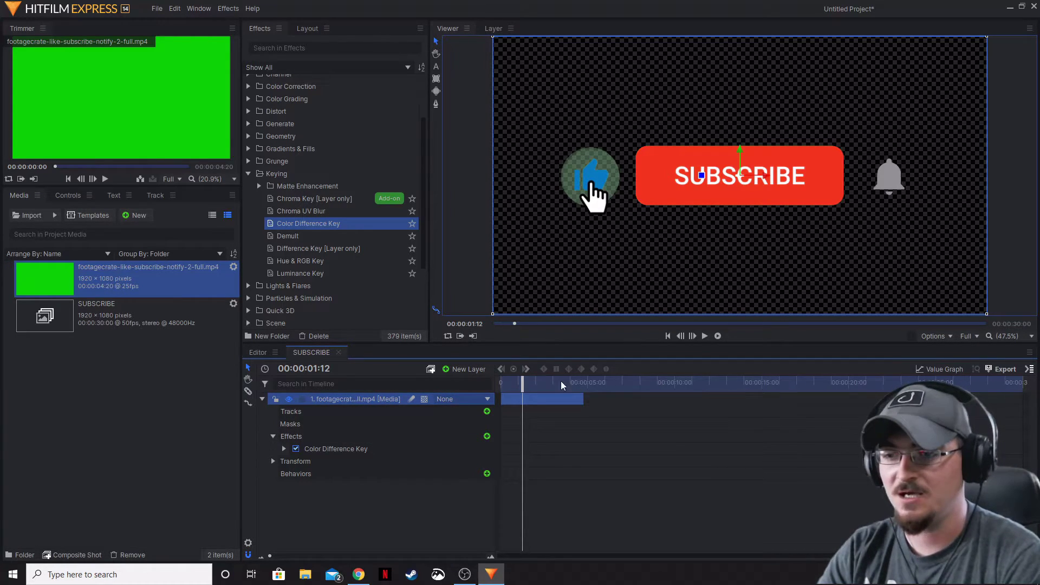
{"action": "left_click_drag", "start_coordinate": [518, 382], "coordinate": [501, 382]}
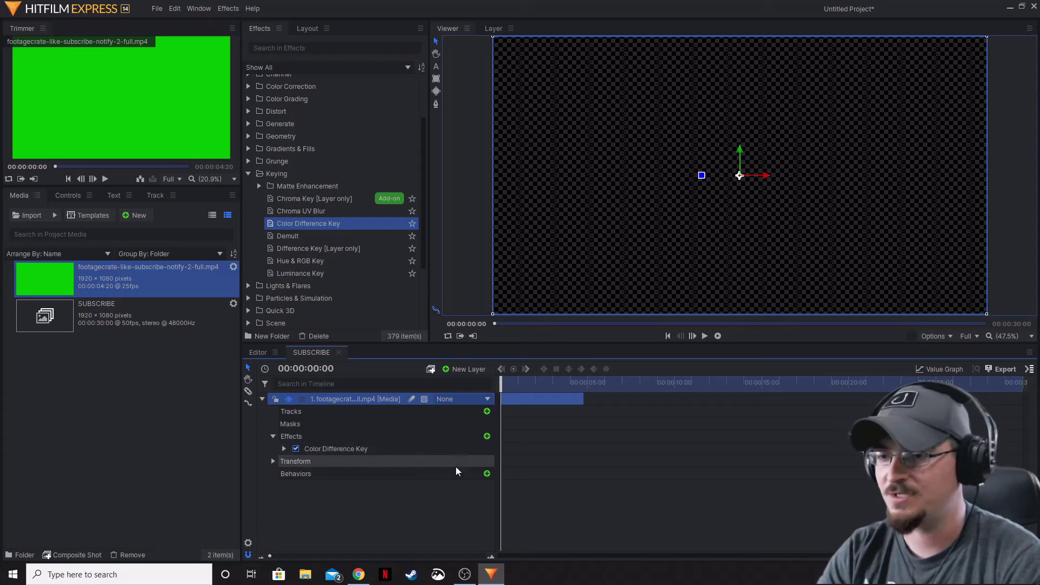
{"action": "left_click", "coordinate": [1029, 370]}
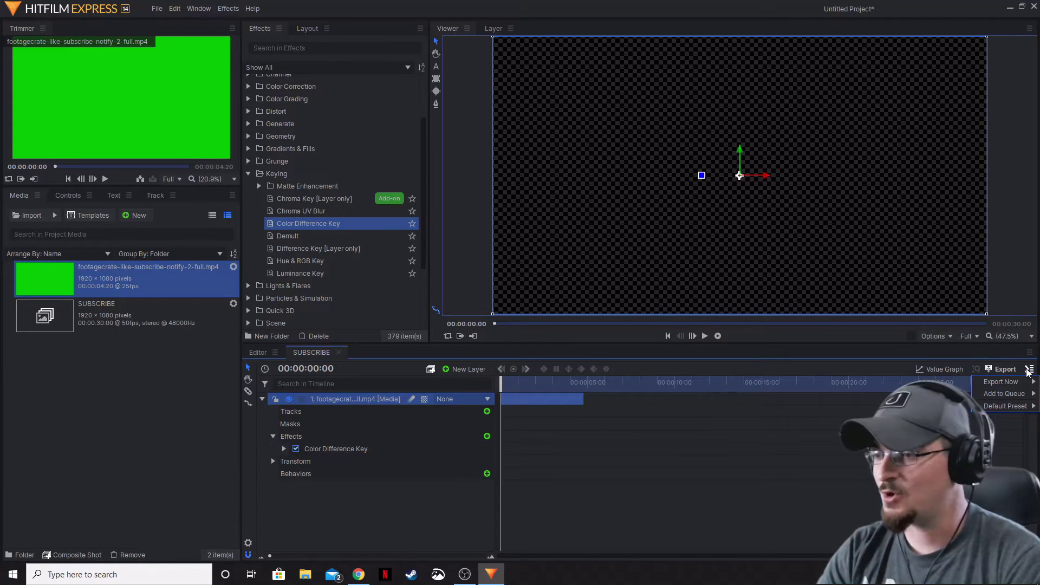
{"action": "left_click", "coordinate": [1003, 393]}
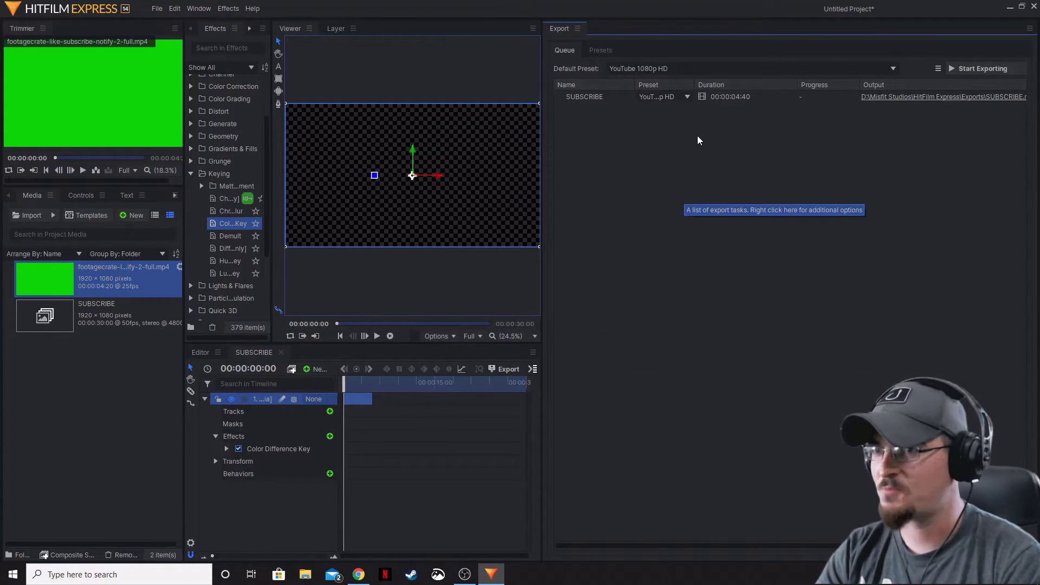
Set SUBSCRIBE's preset to Uncompressed AVI with Alpha and start exporting
{"action": "left_click", "coordinate": [687, 97]}
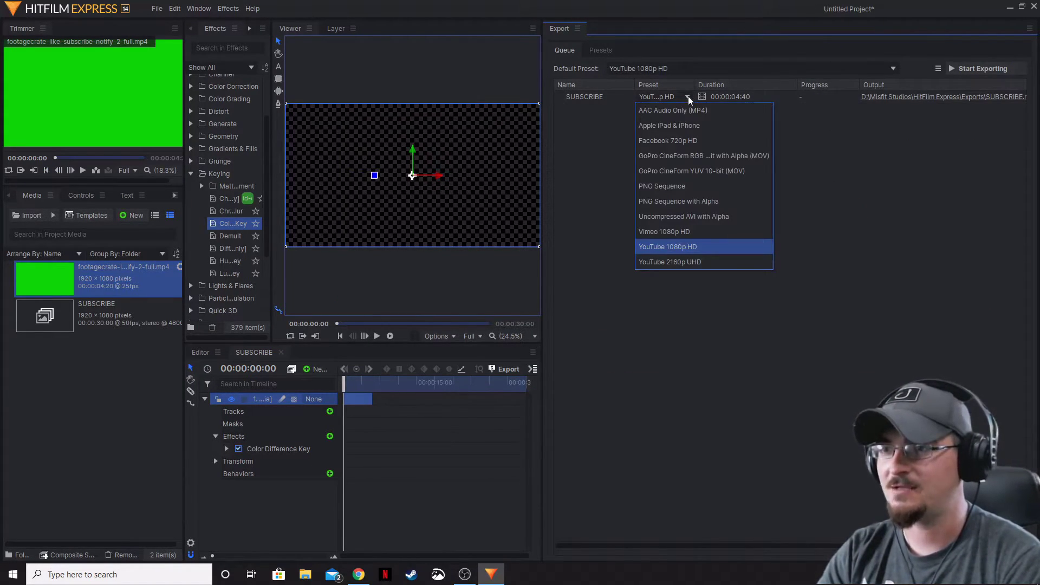
{"action": "left_click", "coordinate": [698, 218]}
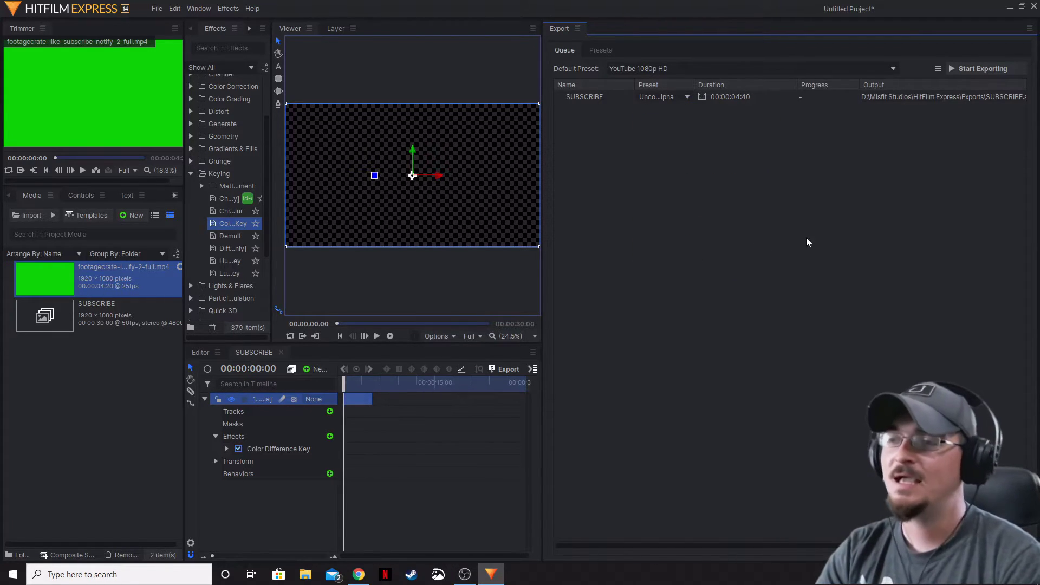
{"action": "left_click", "coordinate": [973, 69]}
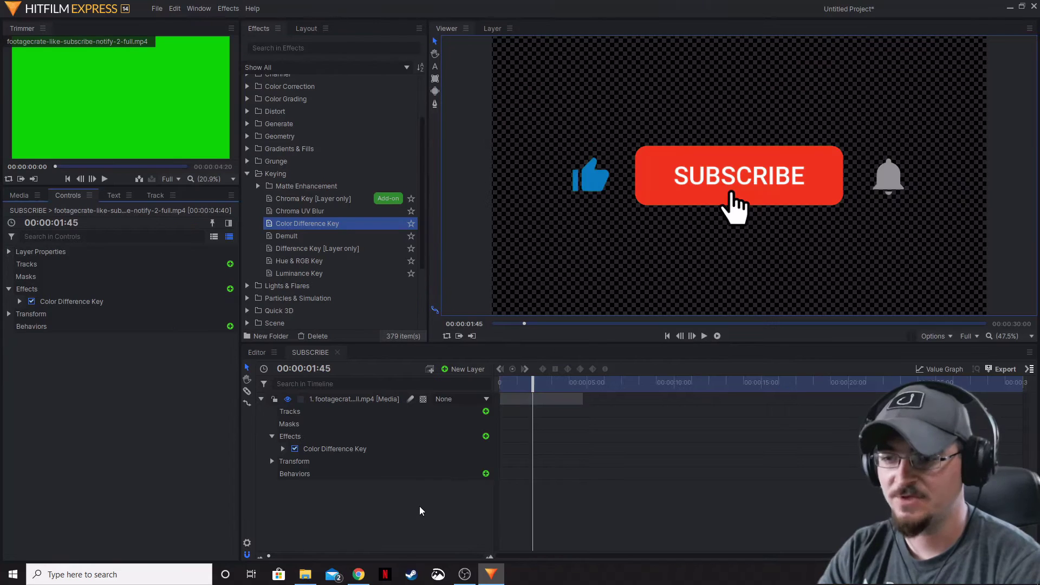
Drag SUBSCRIBE.avi from the Exports folder into HitFilm's Media panel
{"action": "left_click", "coordinate": [305, 574]}
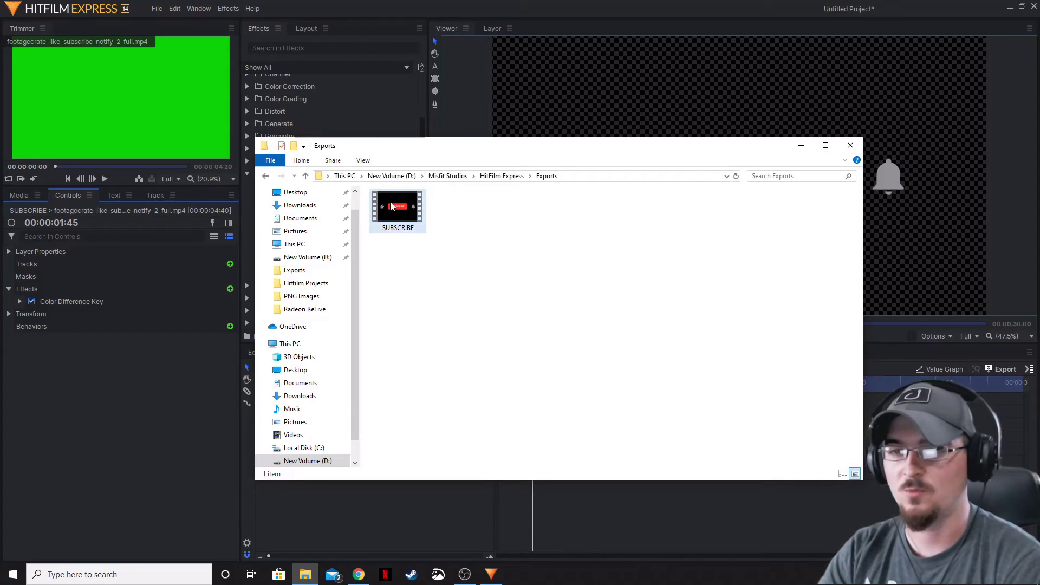
{"action": "left_click_drag", "start_coordinate": [398, 208], "coordinate": [131, 446]}
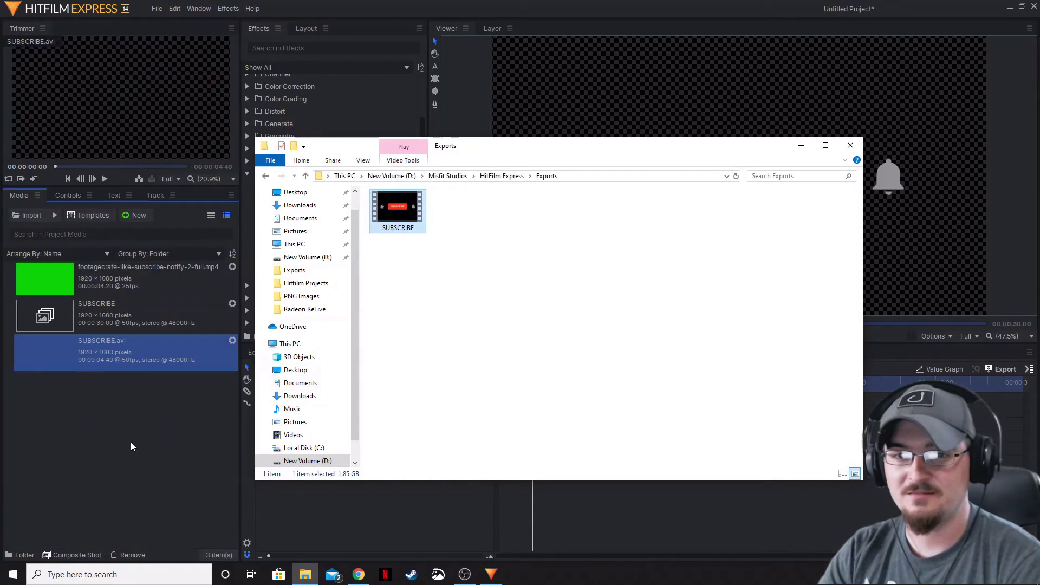
{"action": "left_click", "coordinate": [850, 145]}
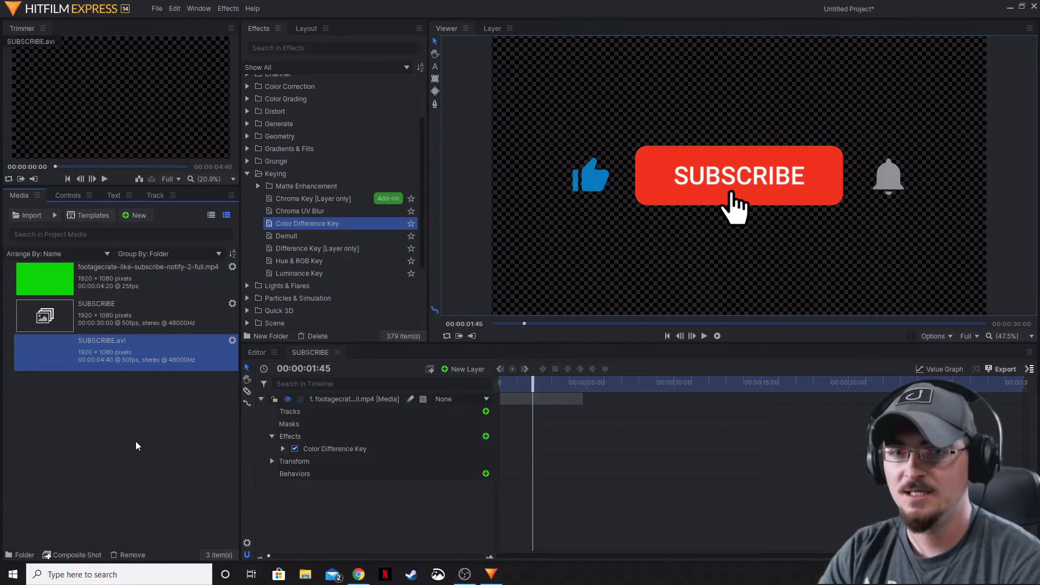
Put SUBSCRIBE.avi on the timeline, delete the green-screen layer, and select the new layer
{"action": "left_click_drag", "start_coordinate": [112, 340], "coordinate": [350, 400]}
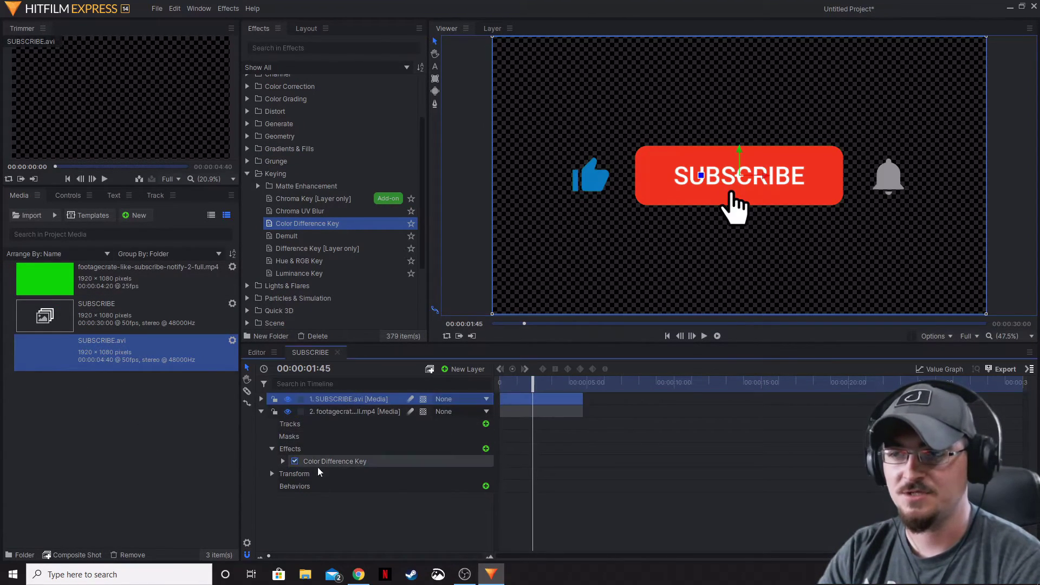
{"action": "left_click", "coordinate": [329, 417]}
{"action": "key", "text": "Delete"}
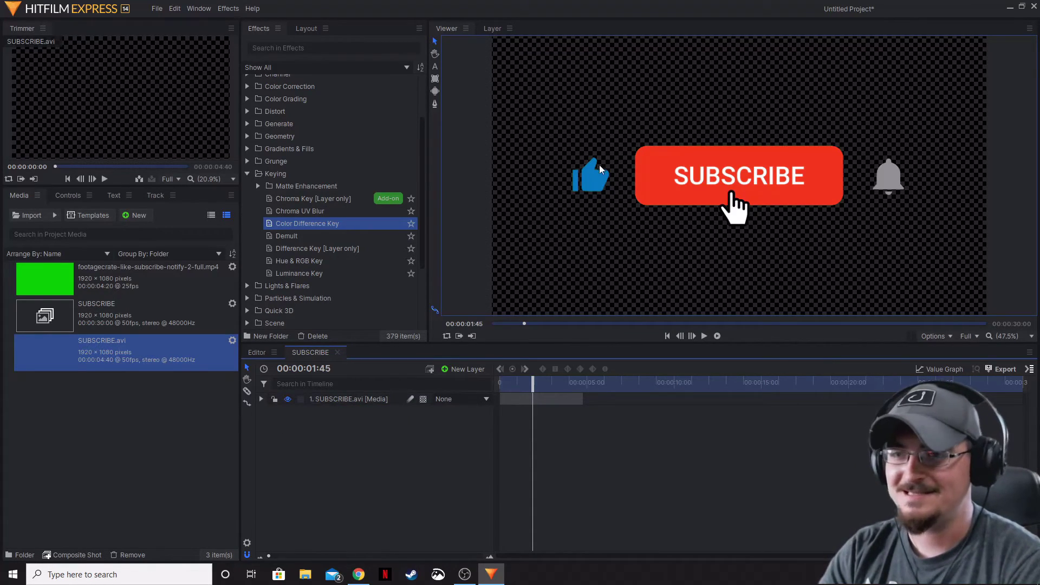
{"action": "mouse_move", "coordinate": [104, 102]}
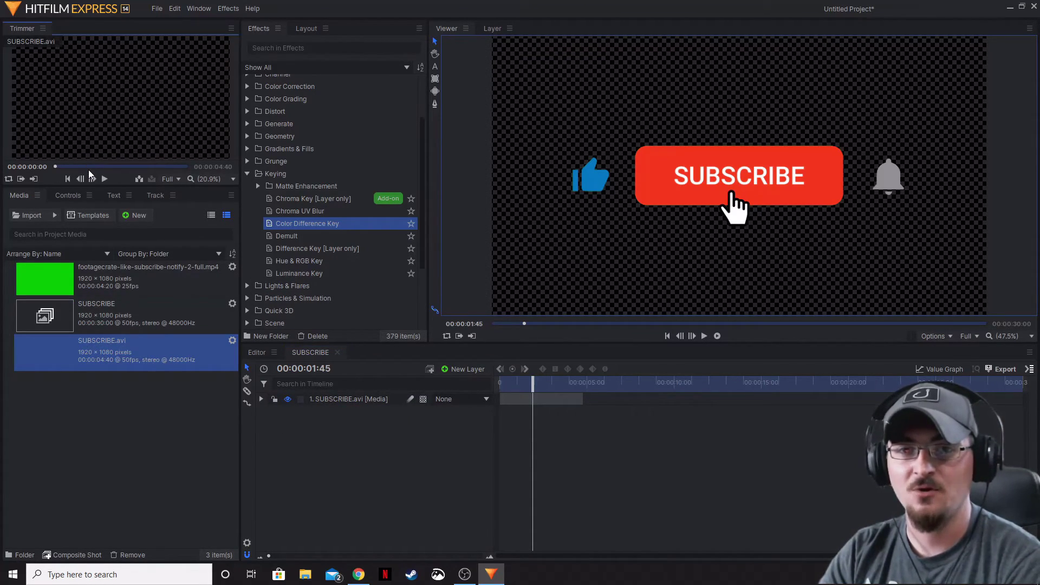
{"action": "left_click_drag", "start_coordinate": [89, 172], "coordinate": [132, 169]}
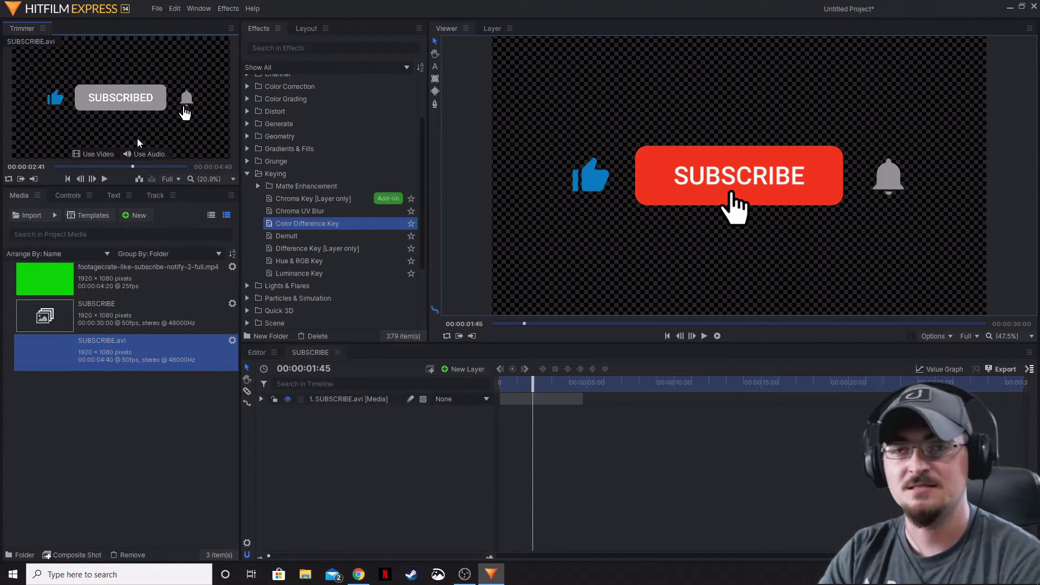
{"action": "left_click", "coordinate": [313, 405]}
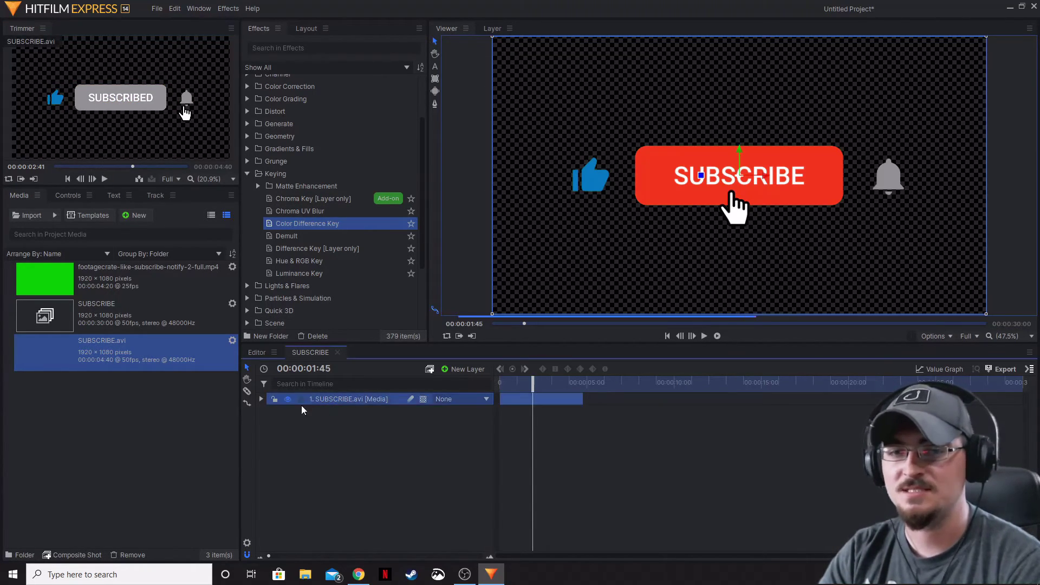
{"action": "left_click", "coordinate": [72, 198]}
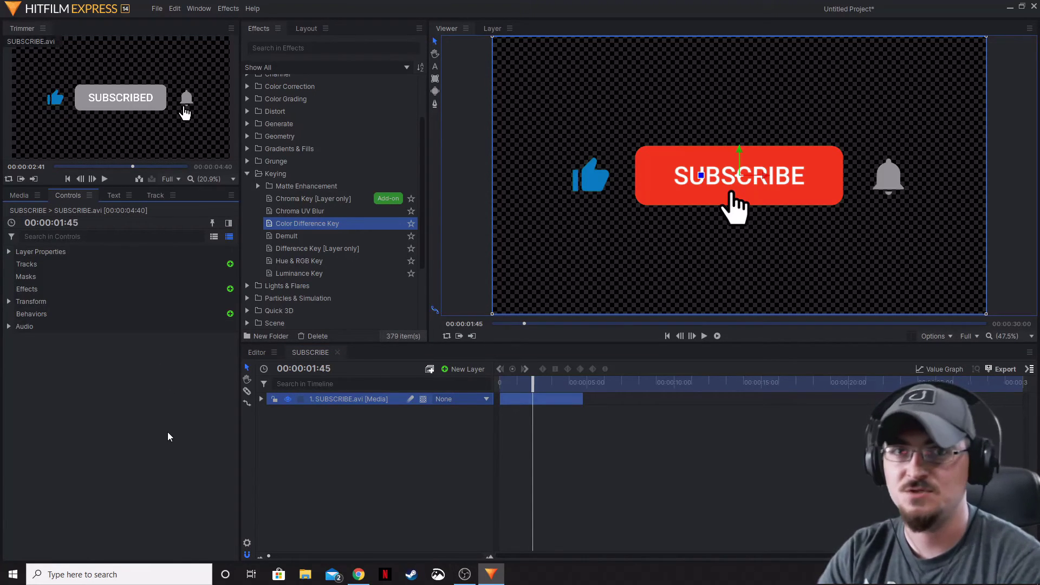